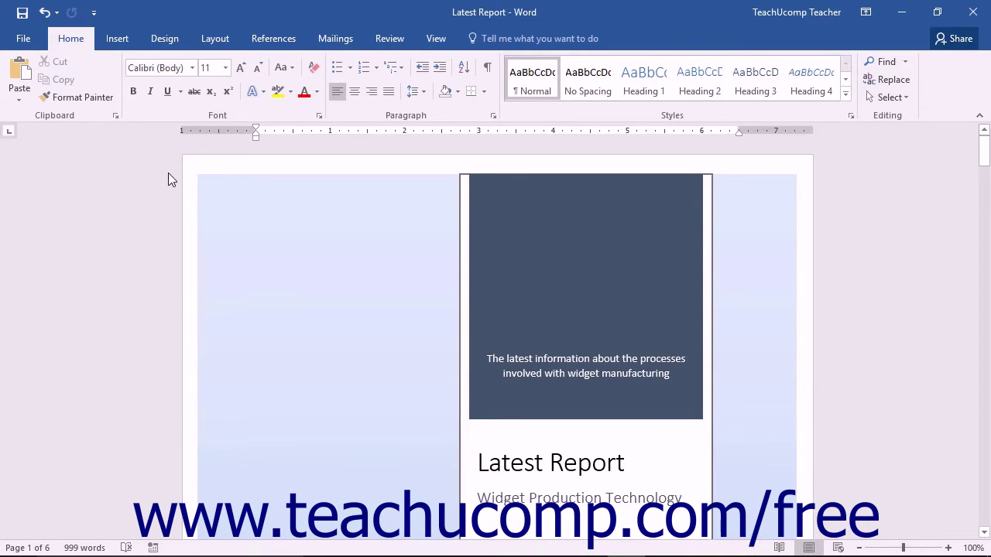
- Scroll past the cover and blank page to the Introduction and Overview heading on page 3
scroll(168, 173, down, 3)
scroll(168, 172, down, 3)
scroll(166, 176, down, 3)
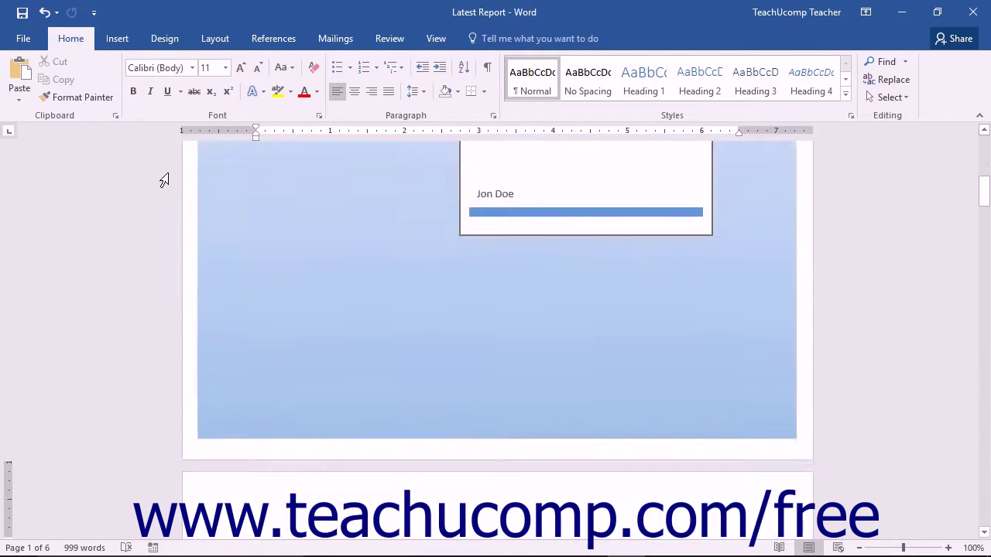
scroll(164, 180, down, 2)
scroll(164, 179, down, 3)
scroll(164, 180, down, 3)
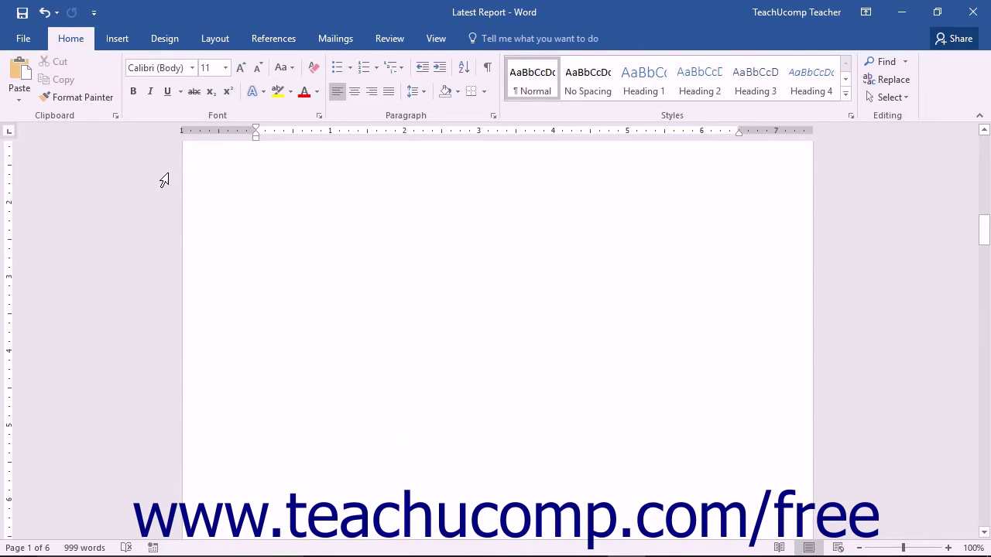
scroll(165, 179, down, 2)
scroll(164, 180, down, 3)
scroll(164, 180, down, 4)
scroll(164, 180, down, 1)
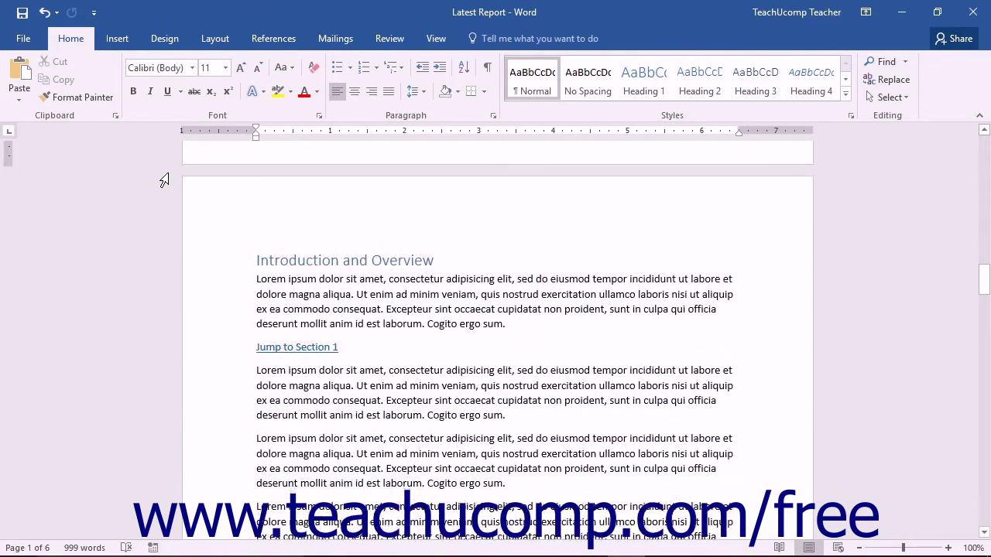
- Select the Introduction and Overview heading and bring up the References tools
click(209, 267)
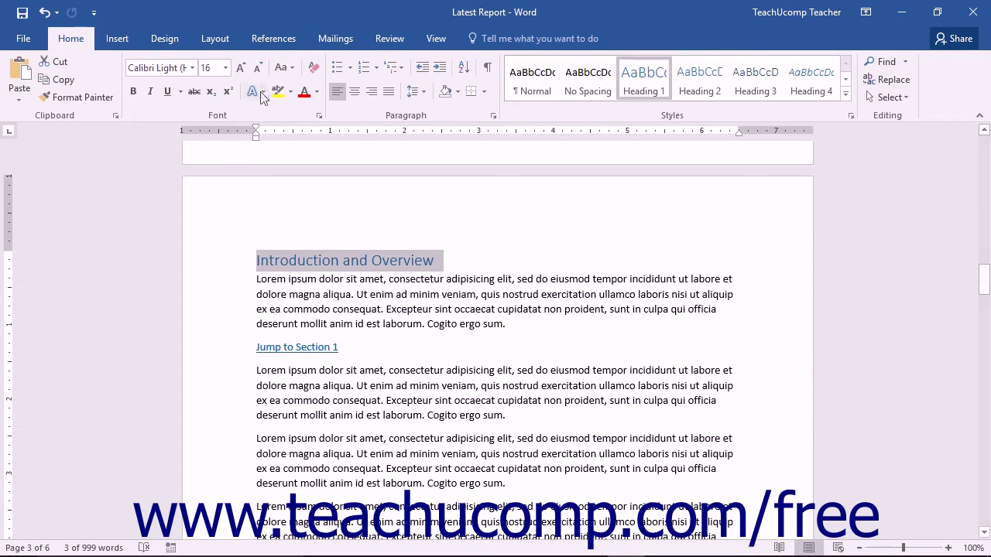
click(270, 44)
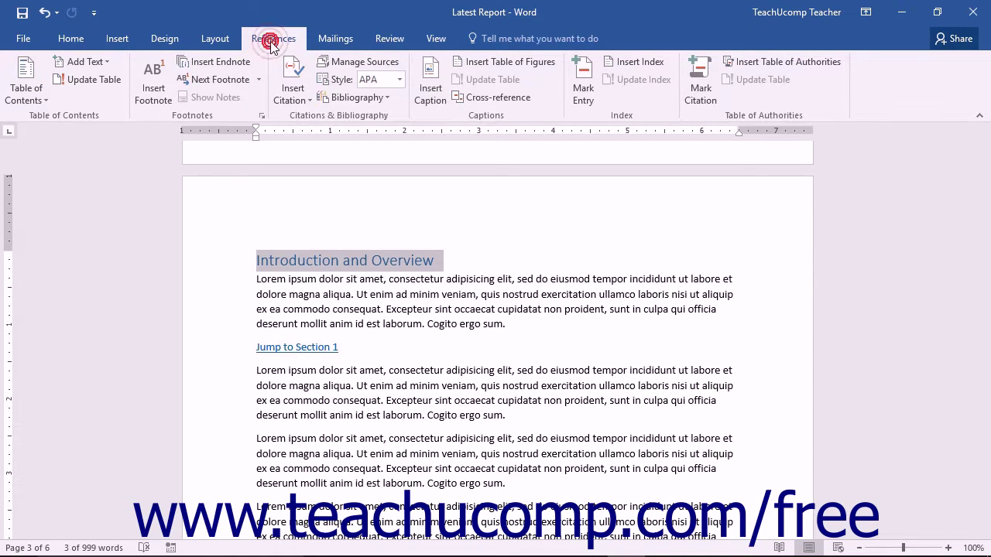
- Confirm Introduction and Overview is at contents Level 1, then select the SECTION 1 heading
click(112, 62)
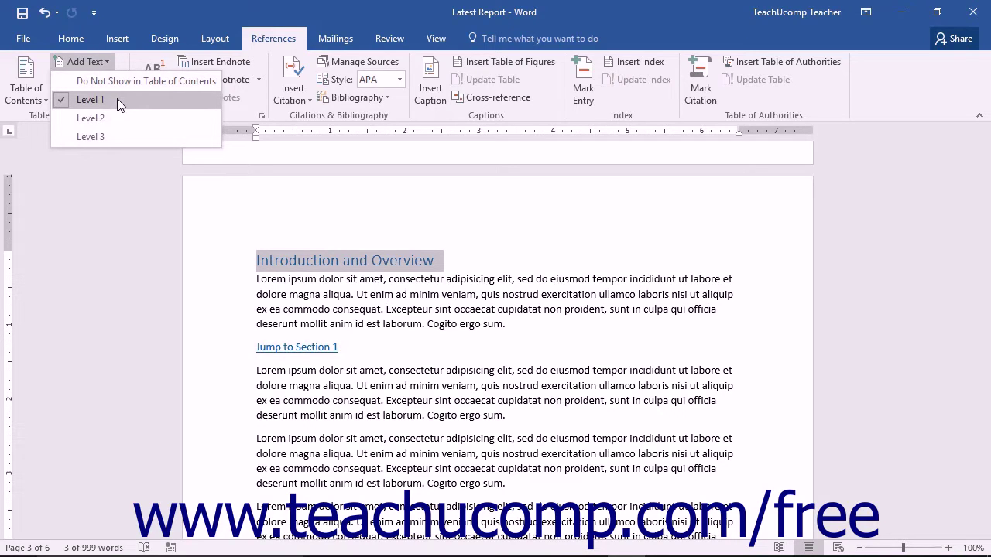
click(102, 59)
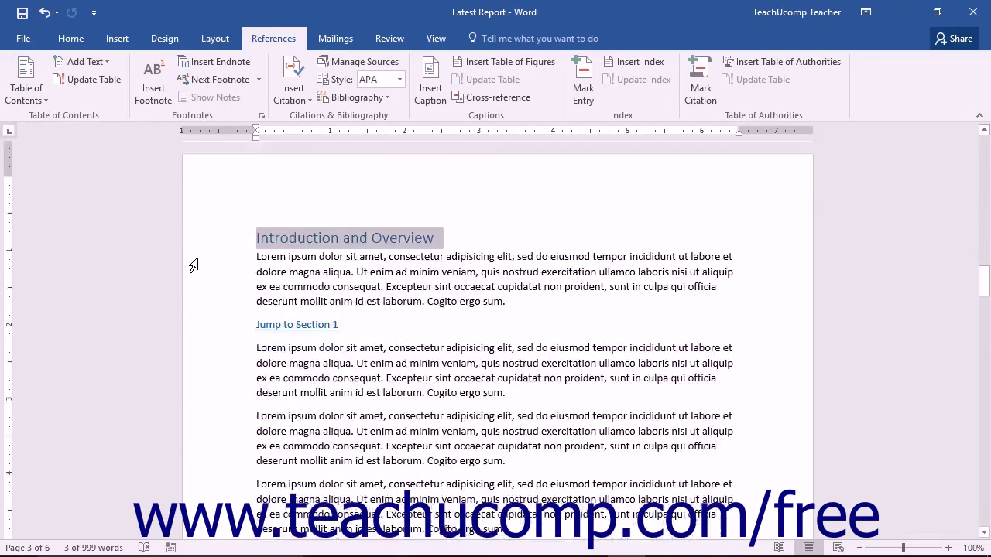
scroll(193, 265, down, 6)
scroll(193, 265, down, 2)
scroll(194, 266, down, 3)
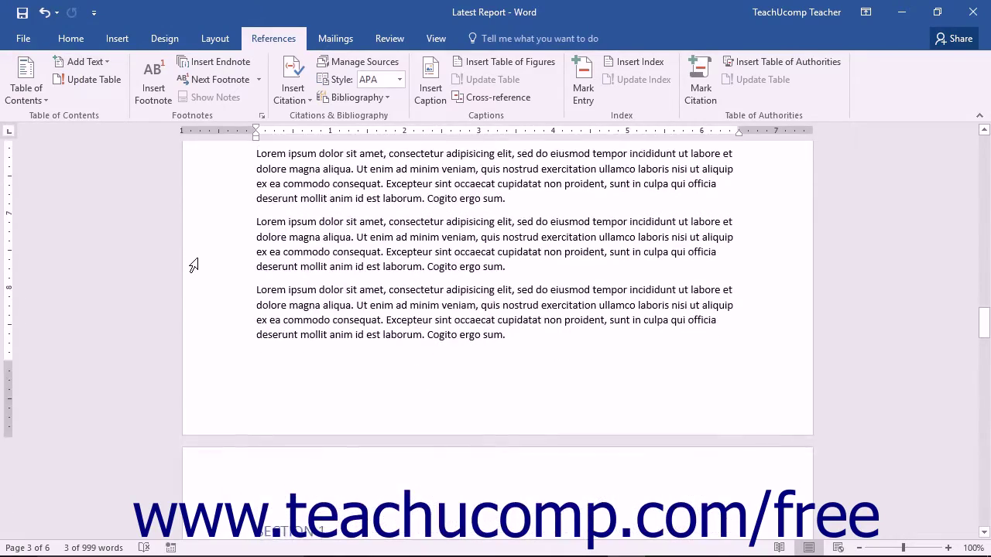
scroll(193, 263, down, 3)
click(204, 349)
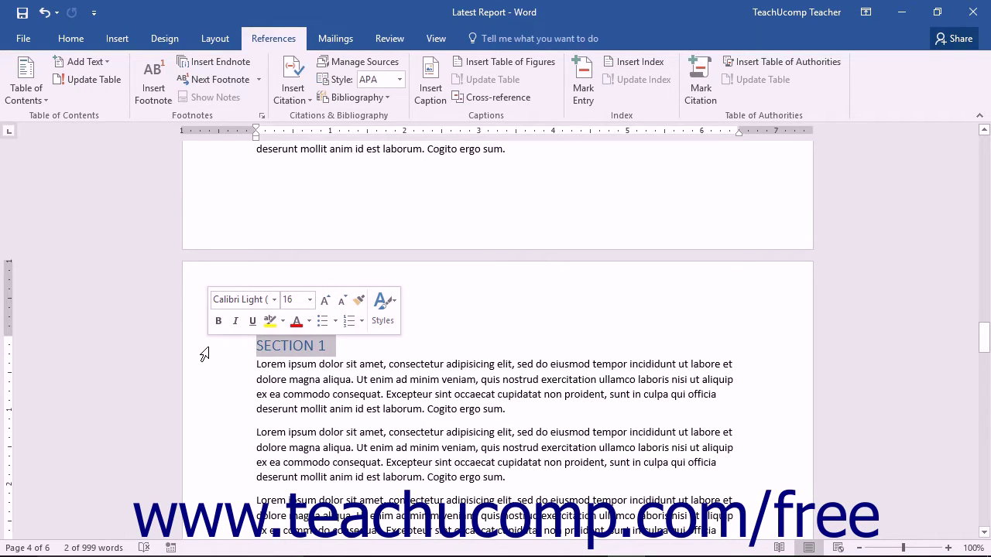
scroll(205, 354, down, 3)
- Select Topic 1 and confirm Add Text shows it at Level 2
scroll(204, 354, down, 2)
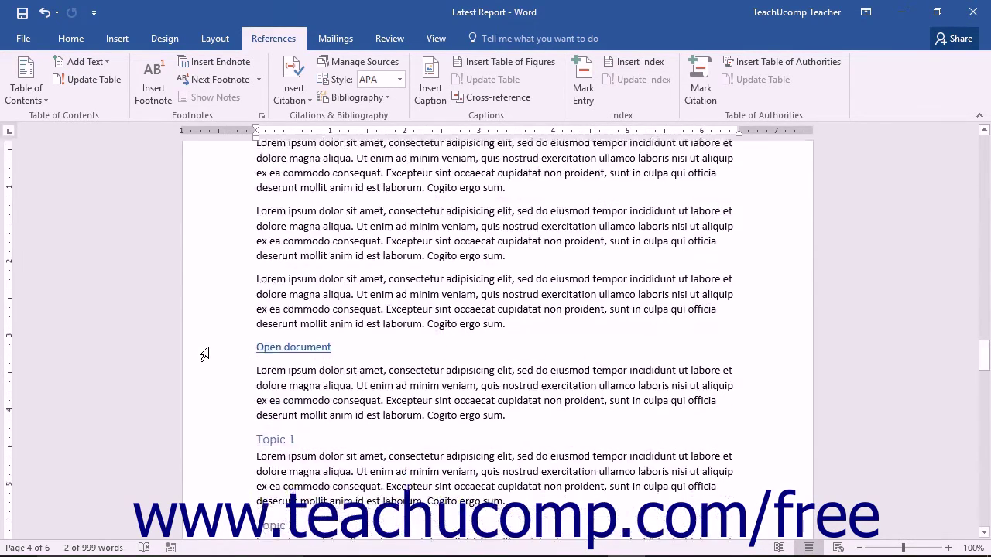
scroll(205, 354, down, 2)
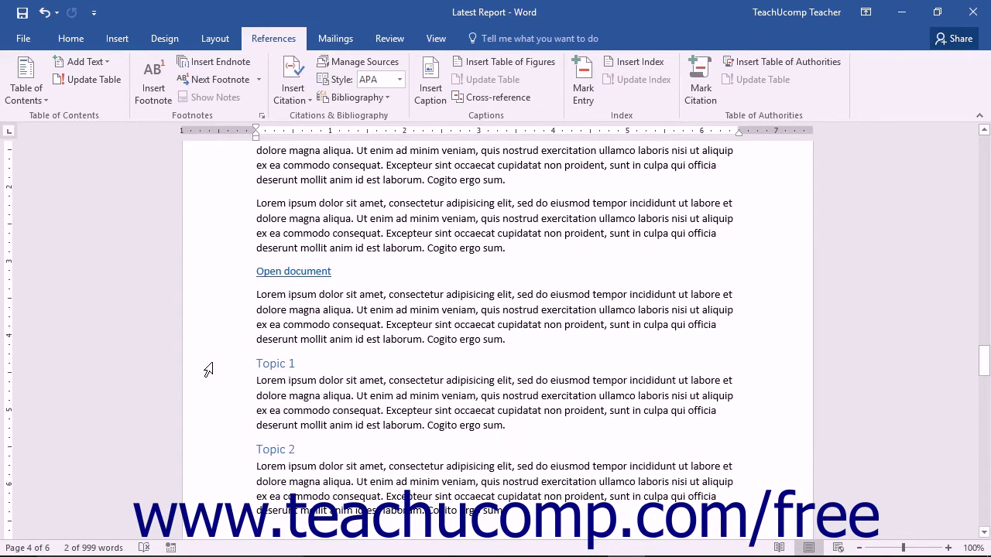
click(208, 369)
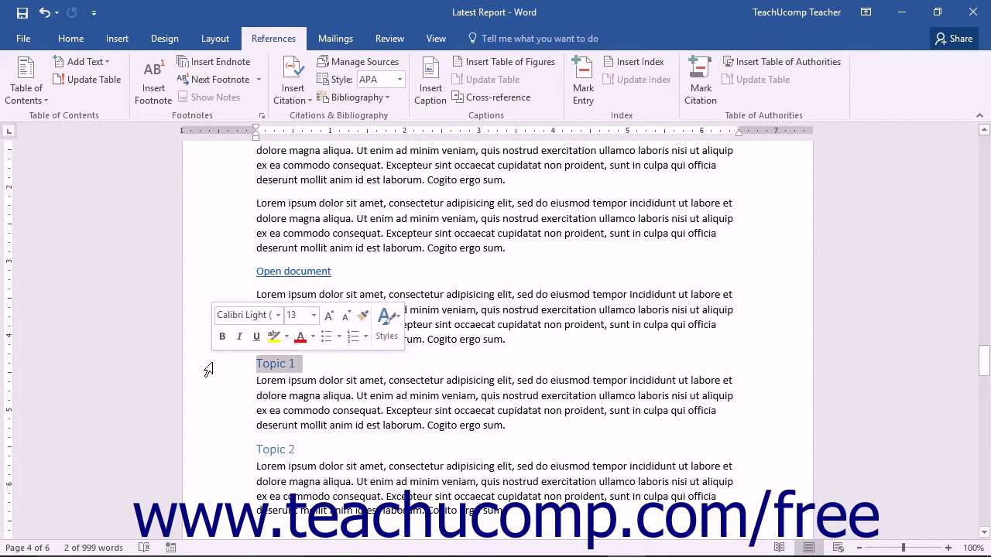
click(104, 61)
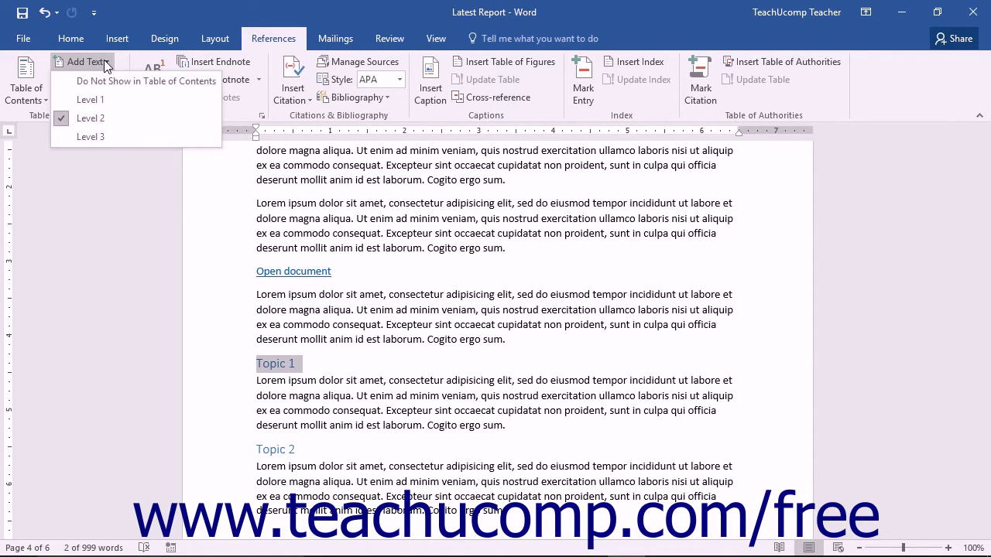
click(104, 60)
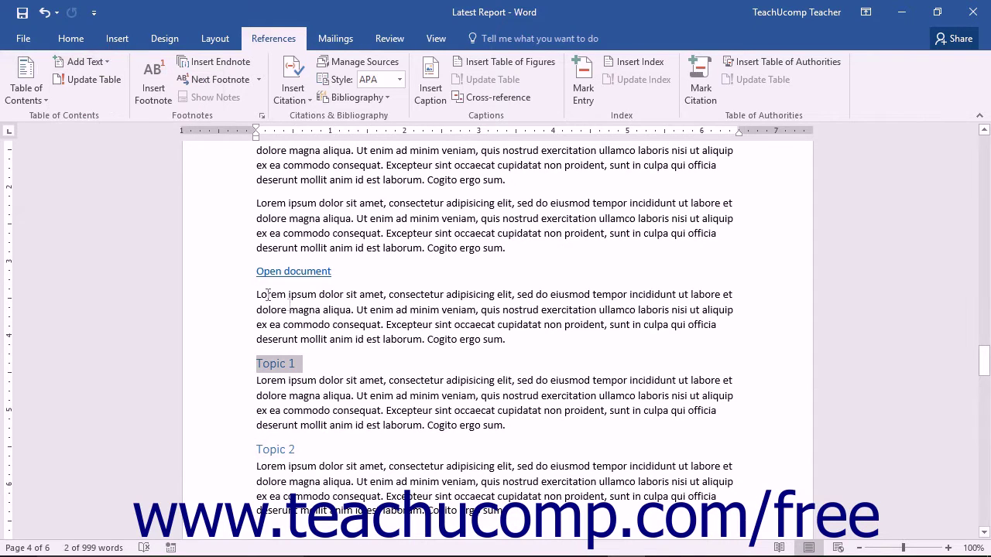
- Select Supporting Excel Data and confirm Add Text shows it at Level 3
scroll(293, 307, down, 3)
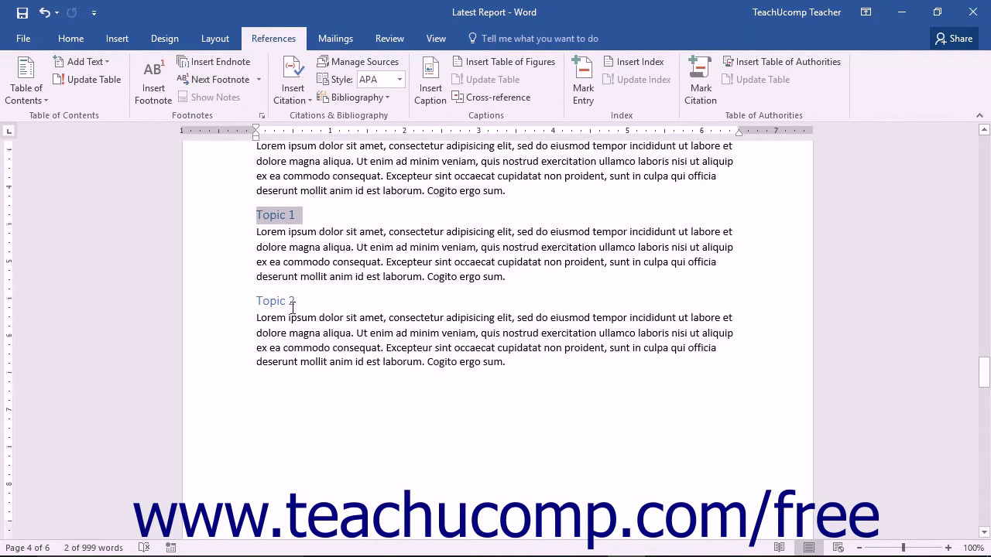
scroll(293, 308, down, 3)
scroll(292, 308, down, 3)
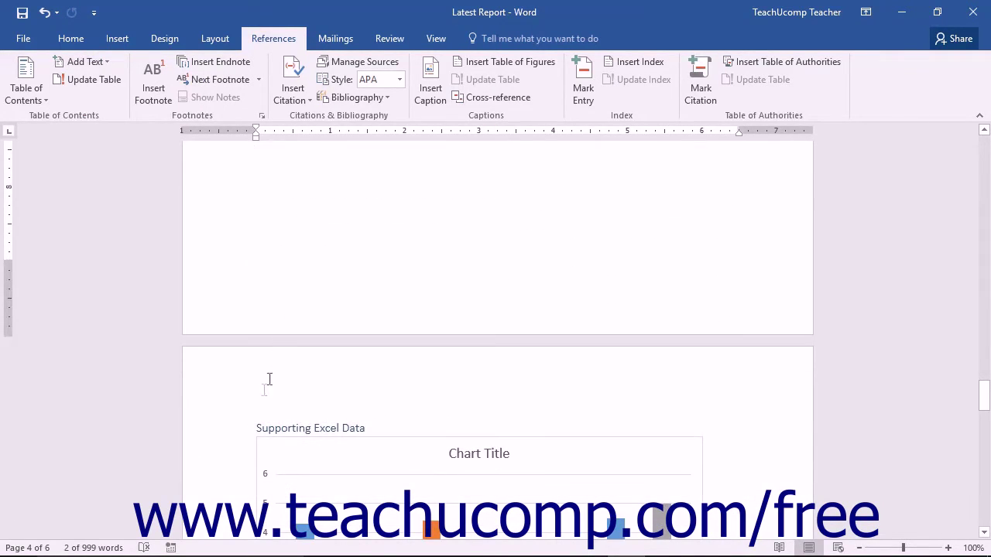
click(222, 430)
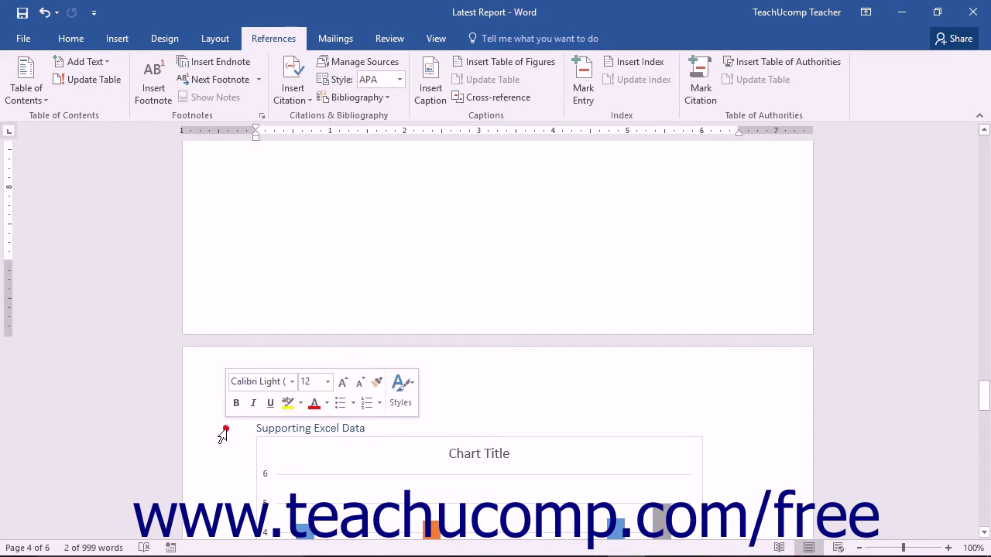
click(104, 61)
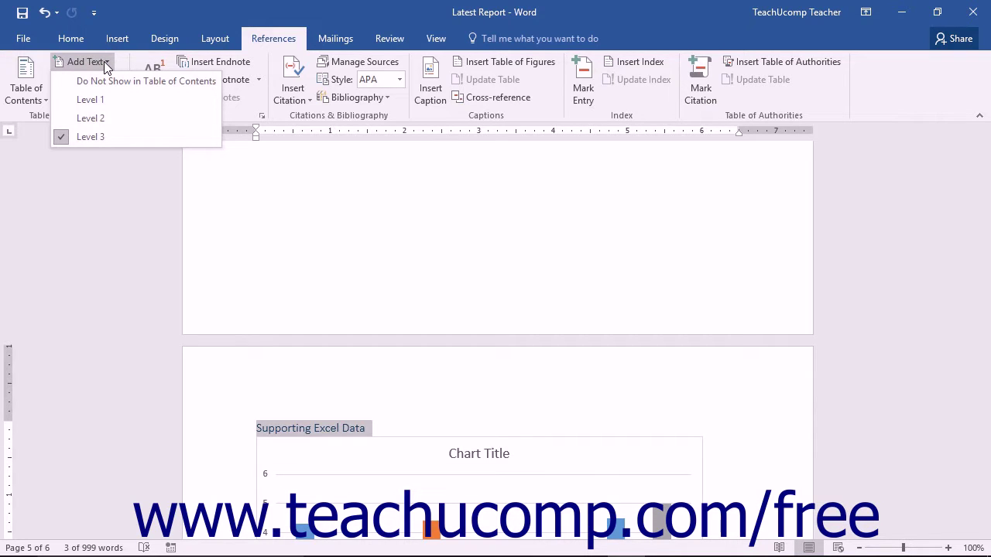
click(103, 61)
scroll(367, 194, up, 5)
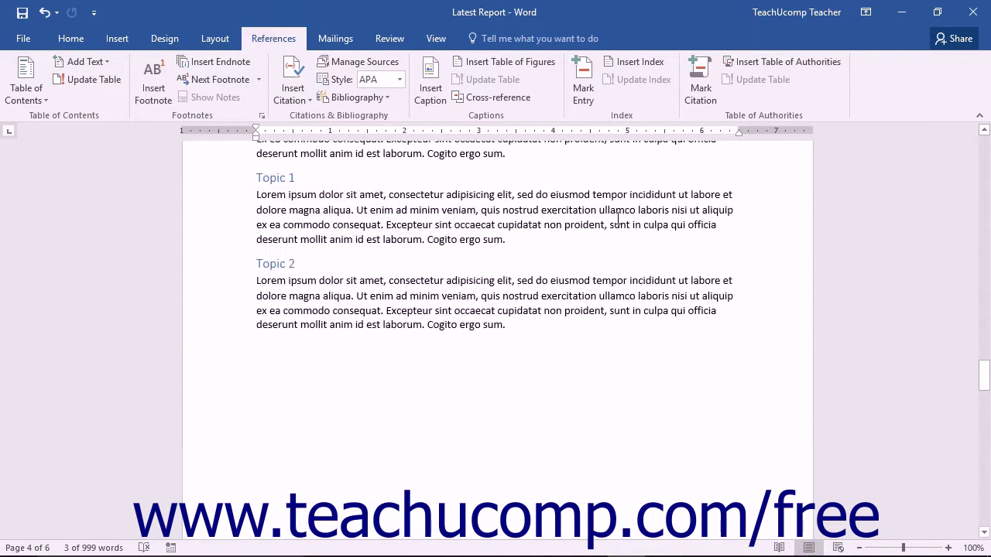
scroll(617, 219, up, 5)
scroll(611, 220, up, 5)
scroll(607, 223, up, 5)
scroll(605, 225, up, 5)
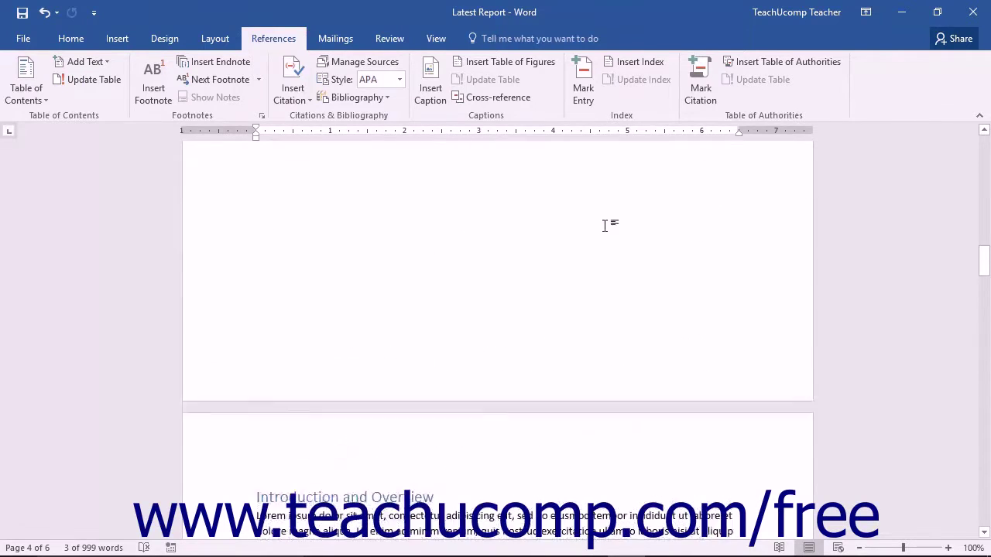
scroll(605, 225, up, 5)
scroll(604, 225, up, 2)
scroll(604, 225, up, 3)
scroll(604, 226, up, 3)
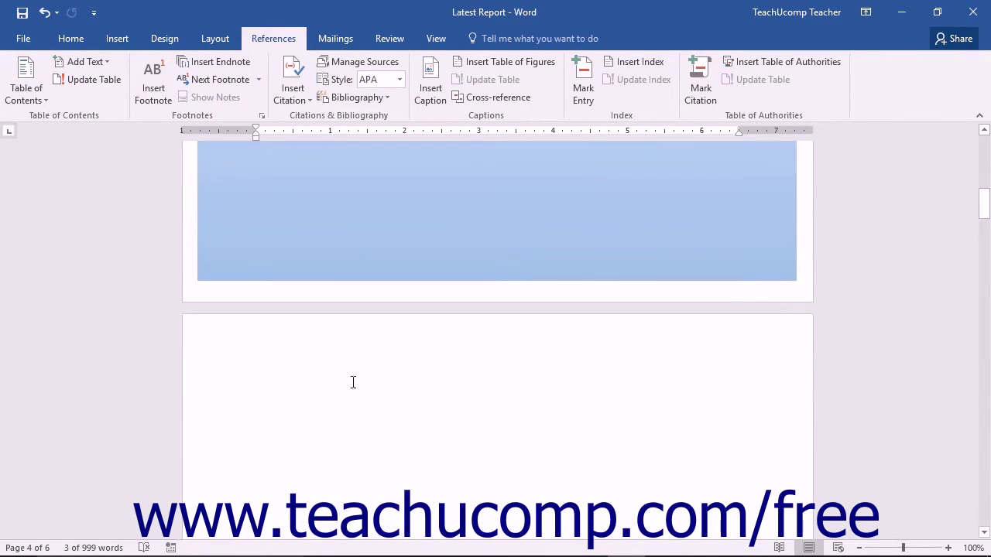
click(269, 363)
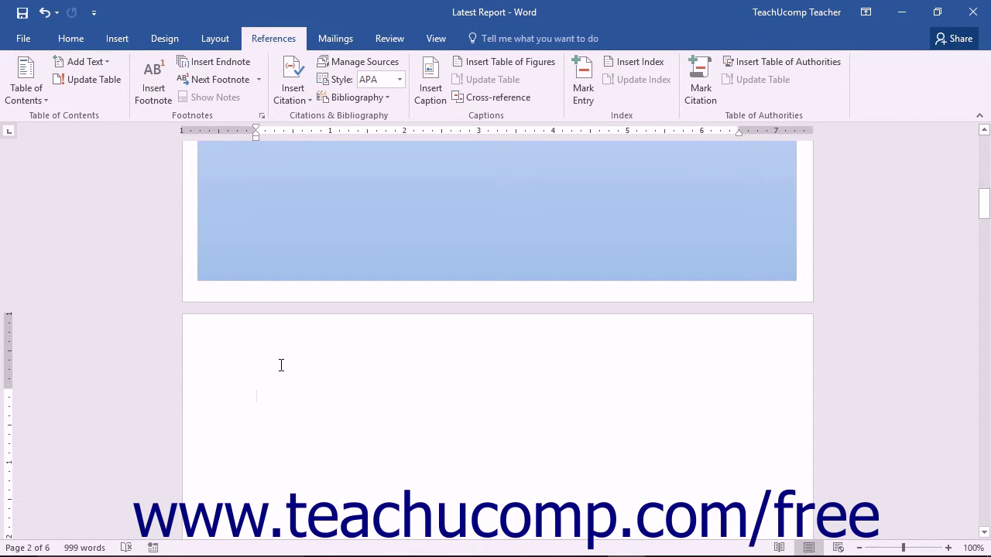
- Open Custom Table of Contents from the Table of Contents gallery
click(42, 98)
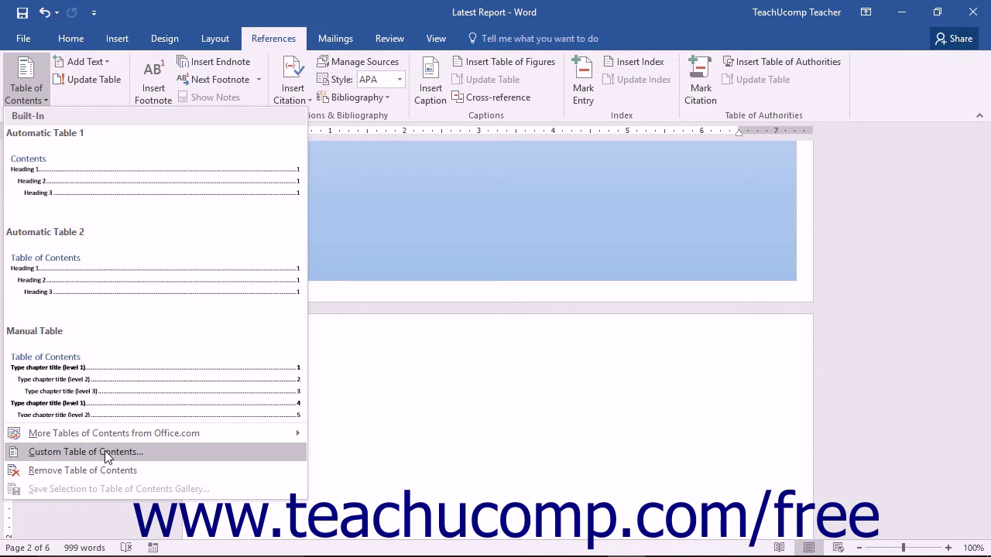
click(105, 453)
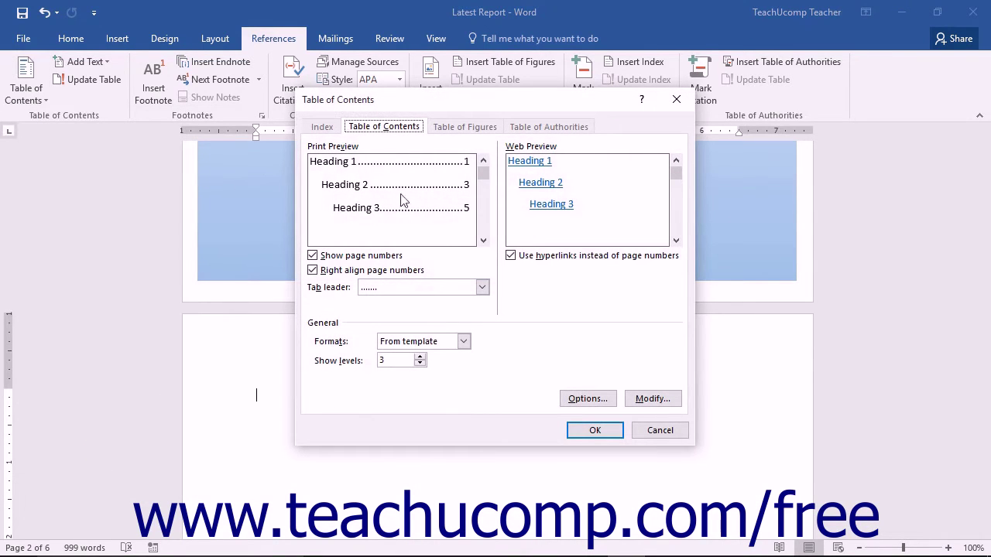
- Keep page numbers shown and right-aligned after toggling both, and list the tab leader styles
click(391, 130)
click(360, 259)
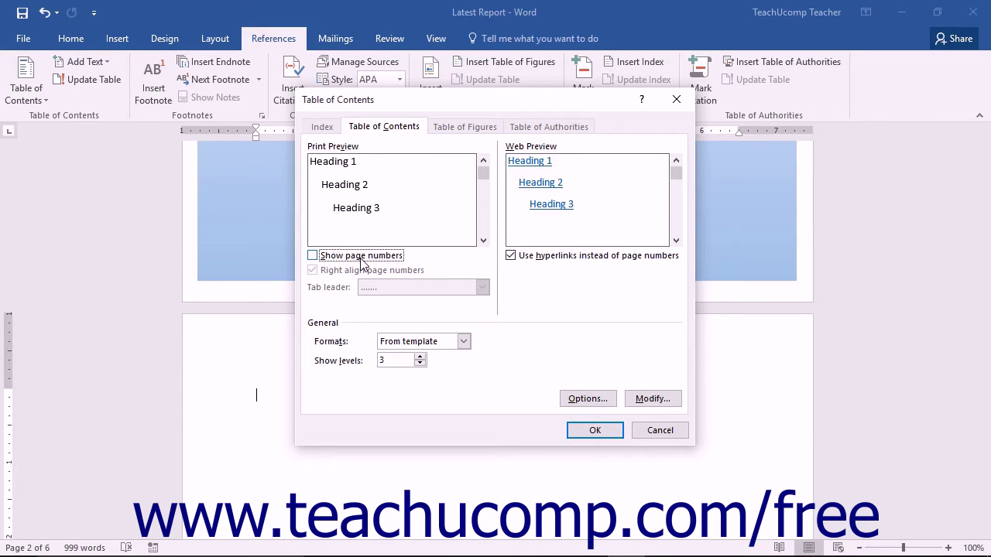
click(361, 259)
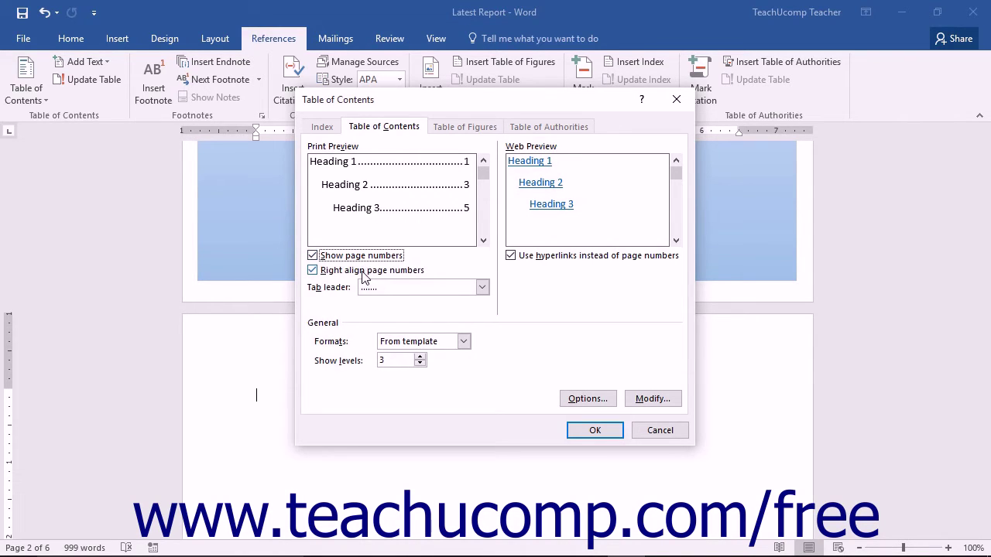
click(364, 272)
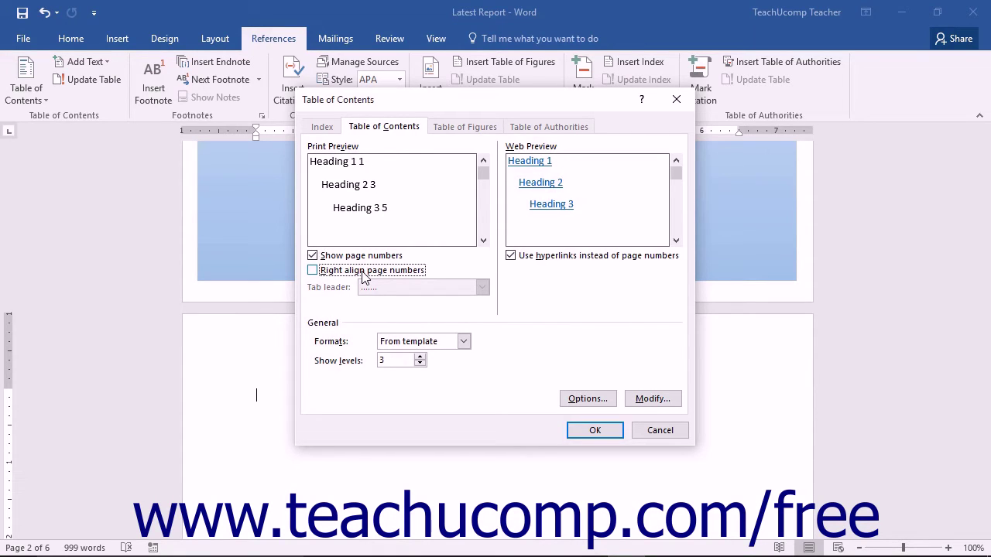
click(364, 272)
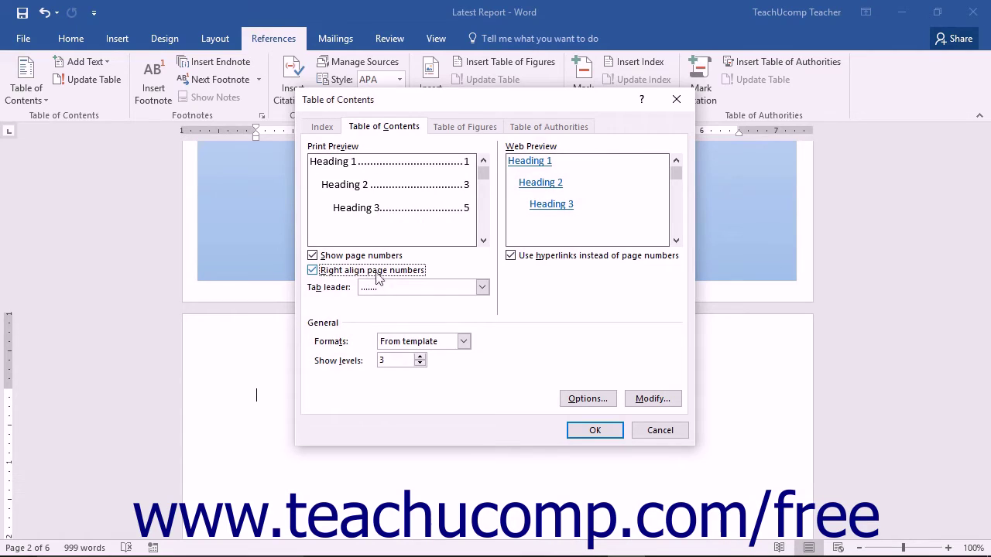
click(482, 288)
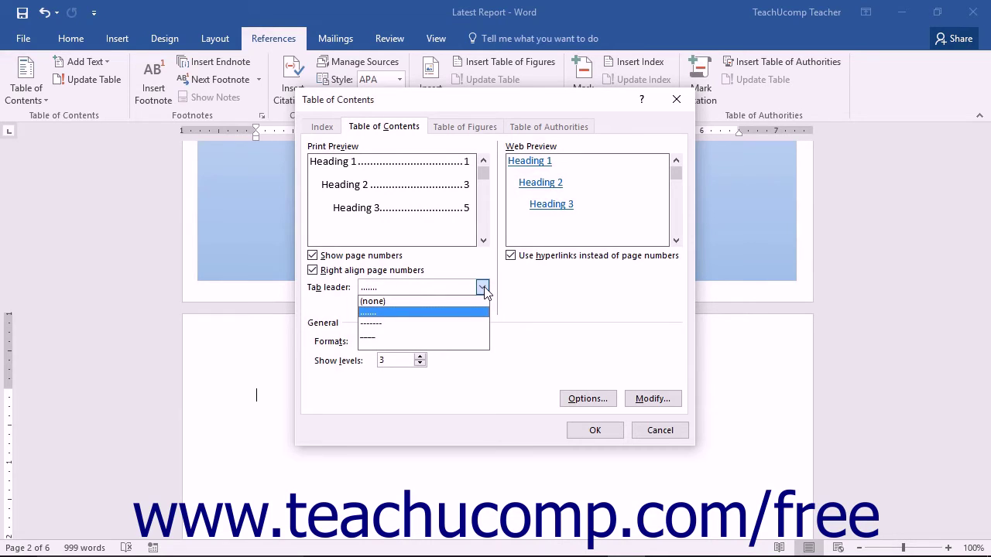
- Choose the dotted tab leader and keep Use hyperlinks instead of page numbers checked
click(484, 288)
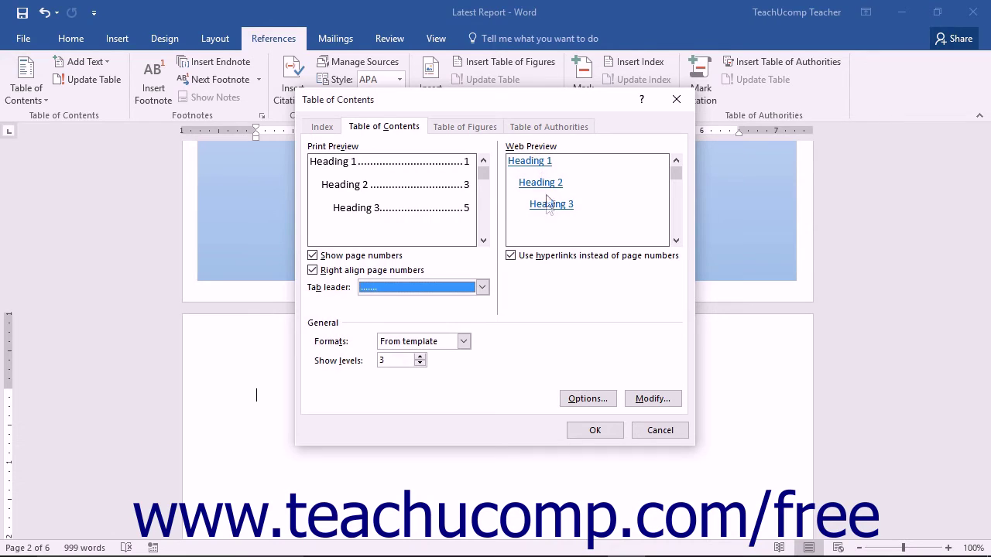
click(510, 256)
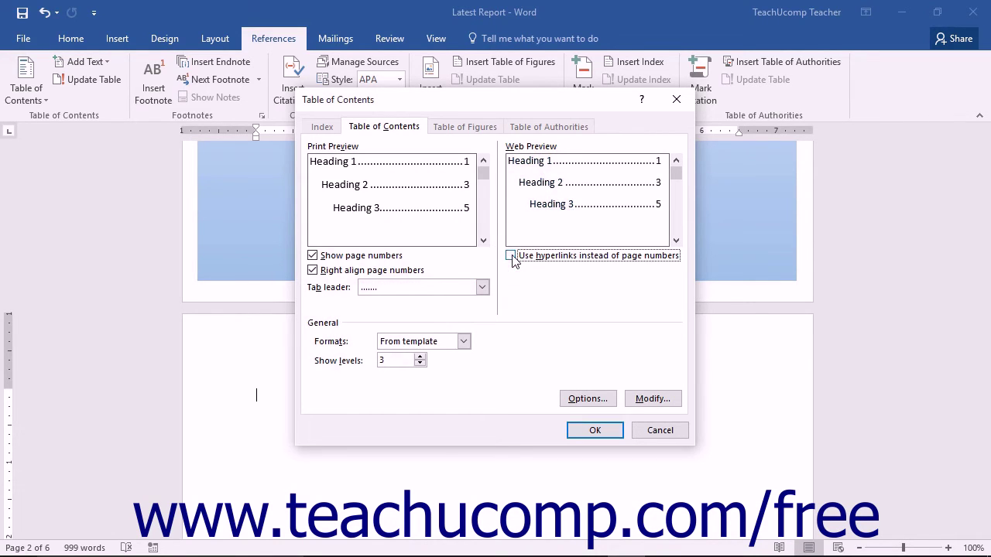
click(511, 256)
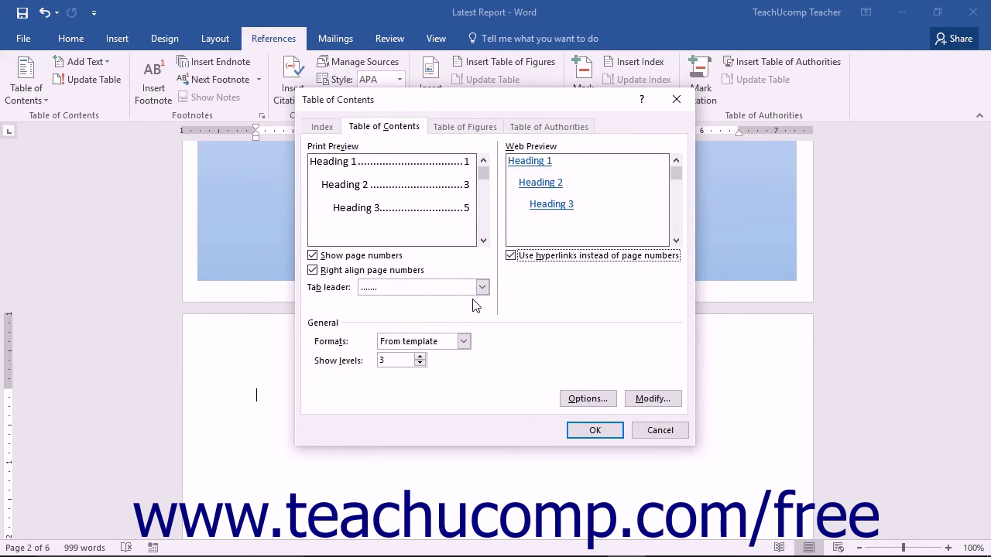
click(464, 342)
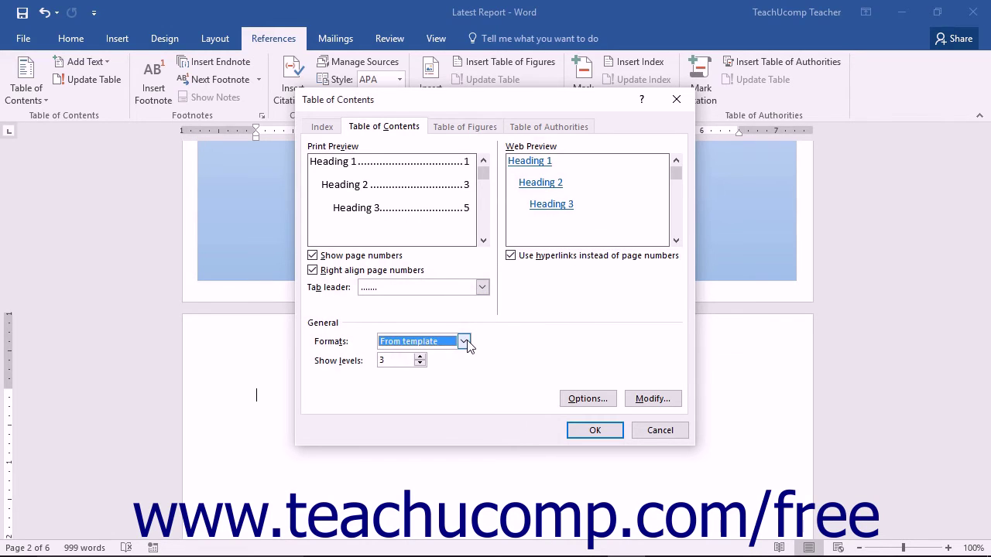
click(465, 342)
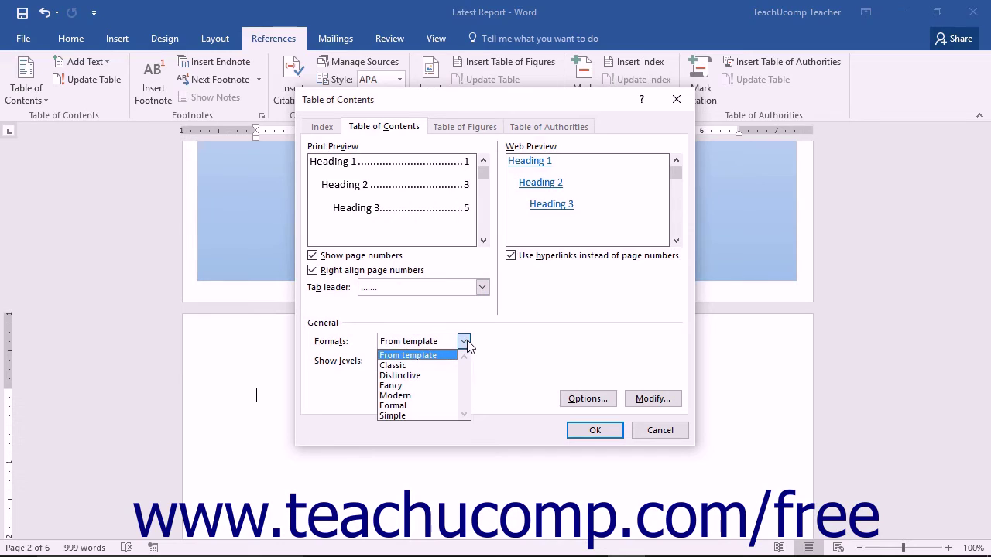
click(445, 365)
click(463, 341)
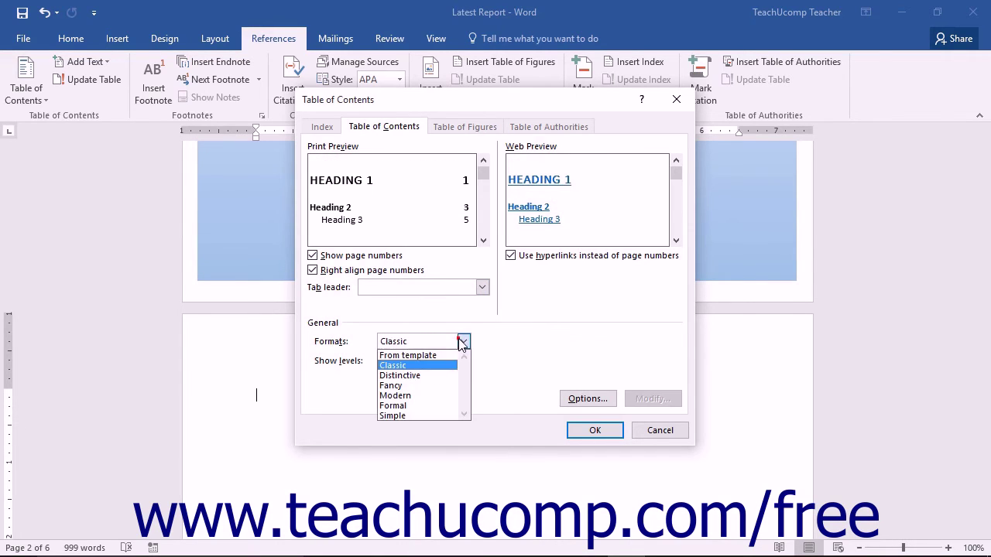
click(443, 353)
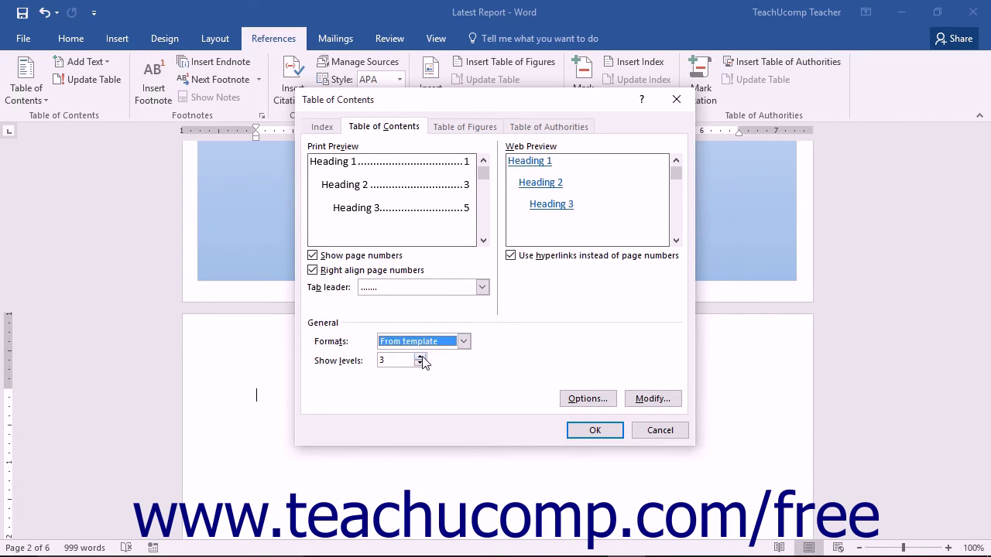
click(419, 358)
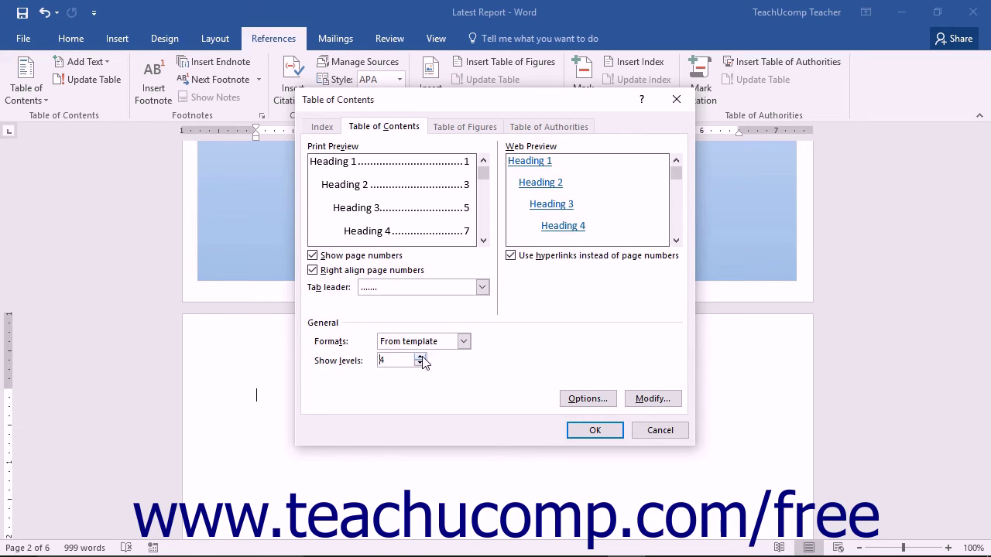
click(420, 358)
click(420, 364)
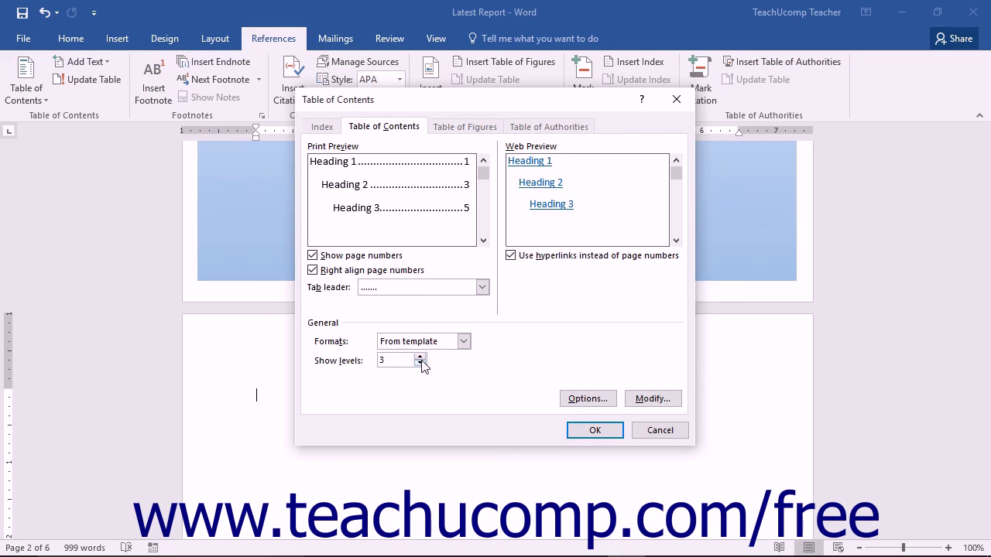
click(585, 432)
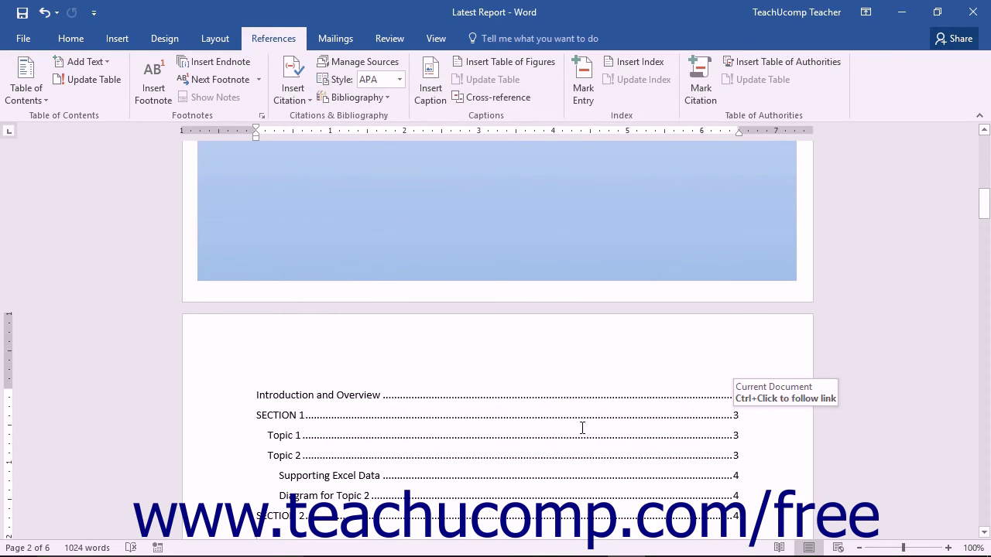
- Place the insertion point in the Topic 1 entry of the inserted table of contents
scroll(580, 416, down, 3)
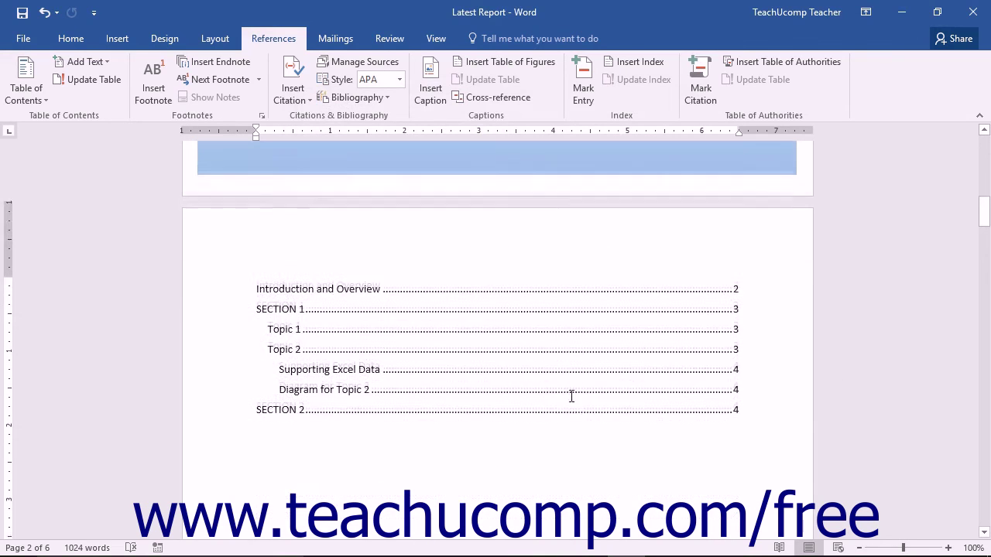
click(441, 333)
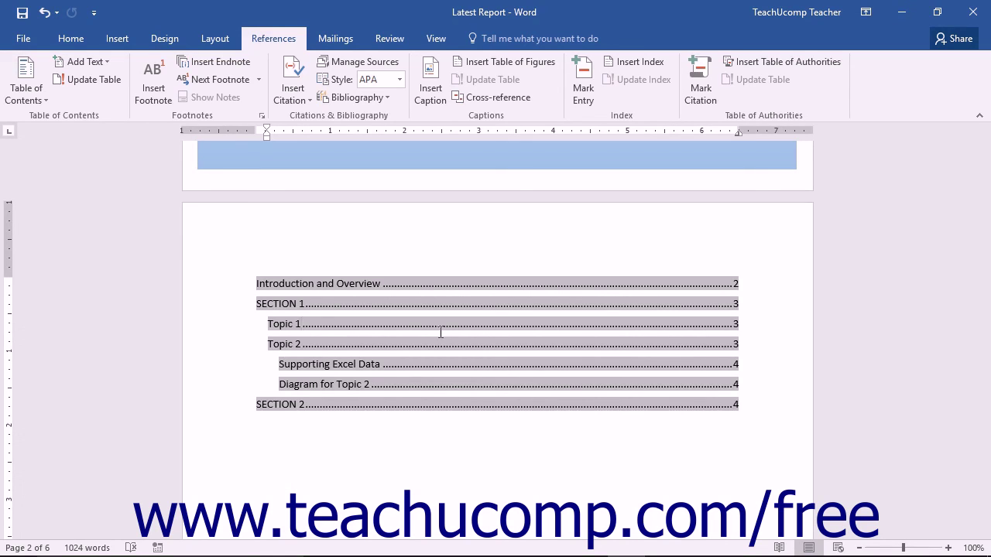
- Reveal the Topic 1 entry's hyperlink field code with Shift+F9
key(shift+F9)
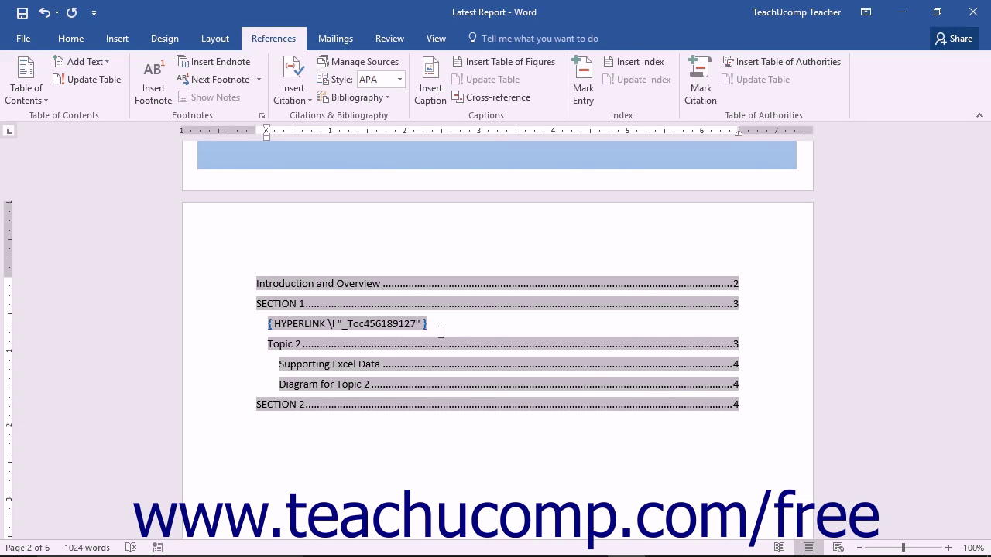